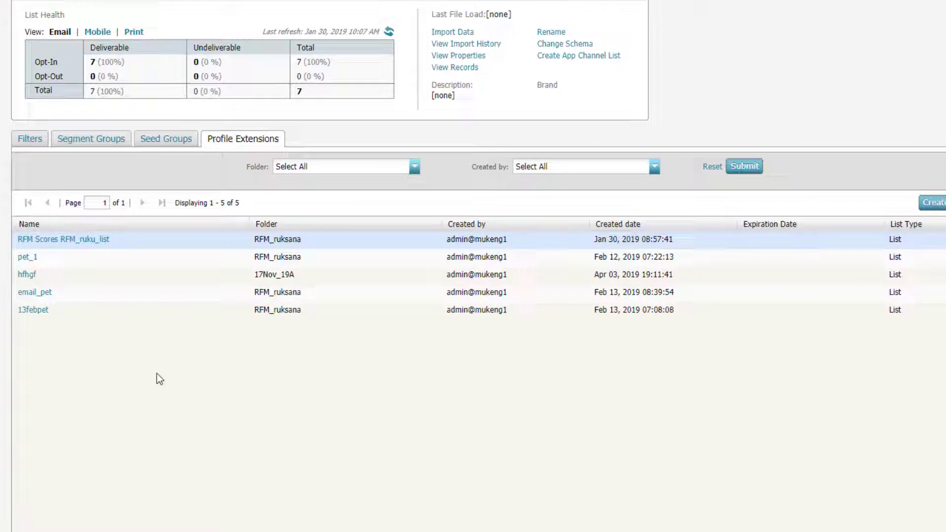
# - Open the action menu for the RFM Scores profile extension row
pyautogui.rightClick(114, 239)
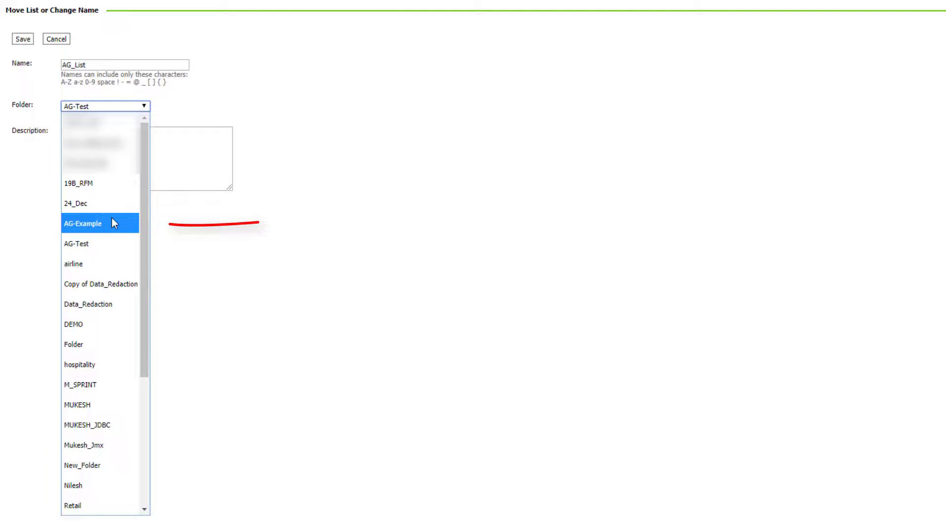
# - Rename AG_List to AG_ThisIsATest in the AG-Example folder and save
pyautogui.click(111, 223)
pyautogui.click(22, 39)
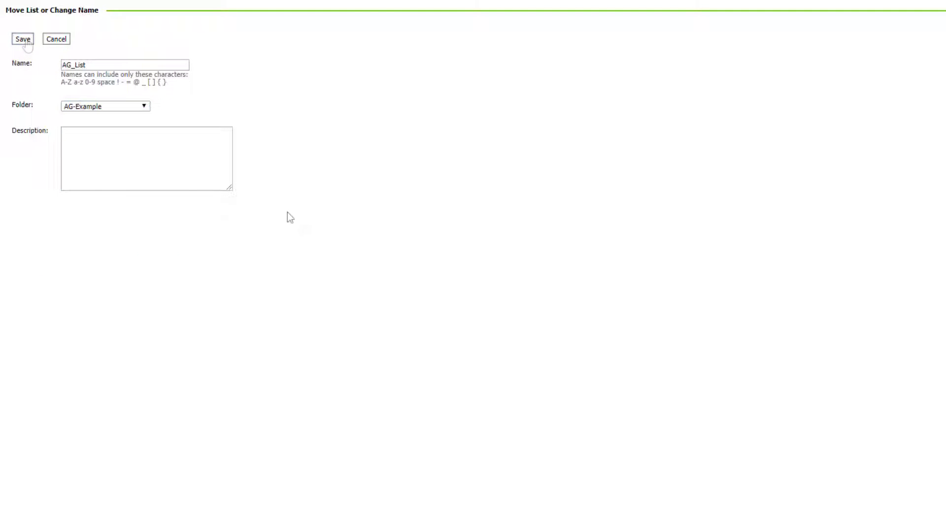
pyautogui.doubleClick(116, 64)
pyautogui.write('AG_Thi')
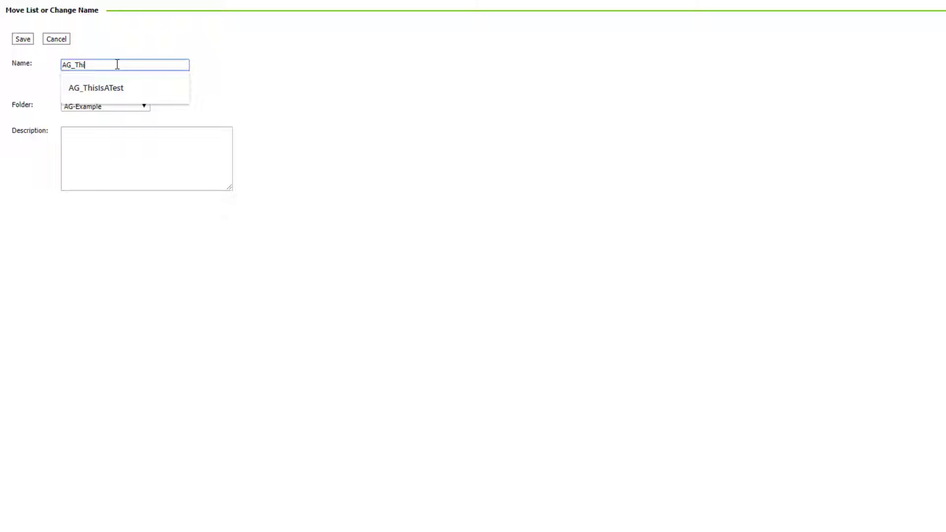
pyautogui.write('sIsATest')
pyautogui.click(23, 39)
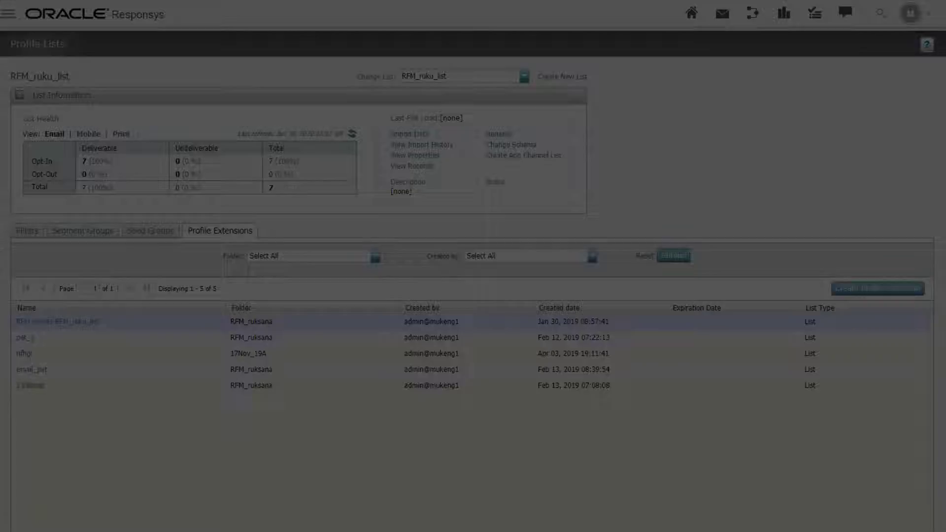
# - Open a list row's actions dropdown to view its records
pyautogui.click(106, 324)
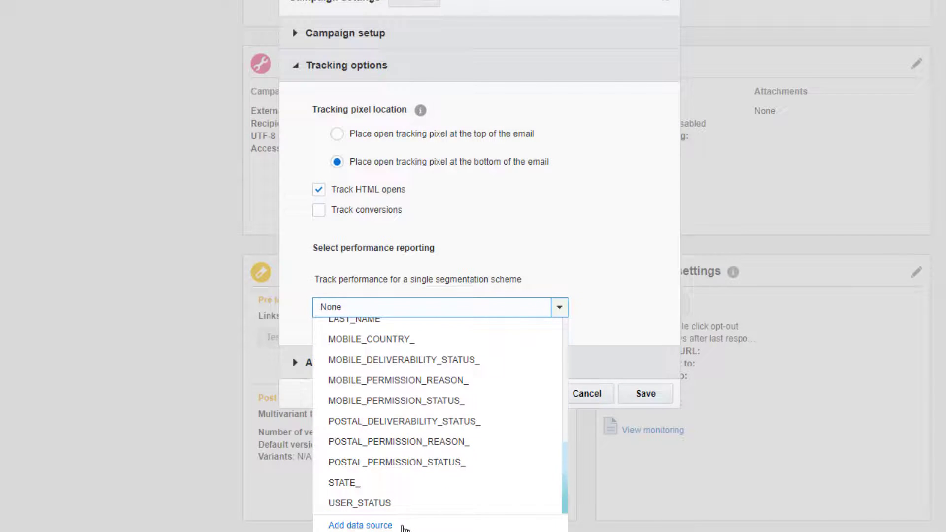
# - Add a Profile extension data source for performance reporting and list extensions like RFM Scores slist
pyautogui.click(355, 522)
pyautogui.click(545, 193)
pyautogui.click(495, 213)
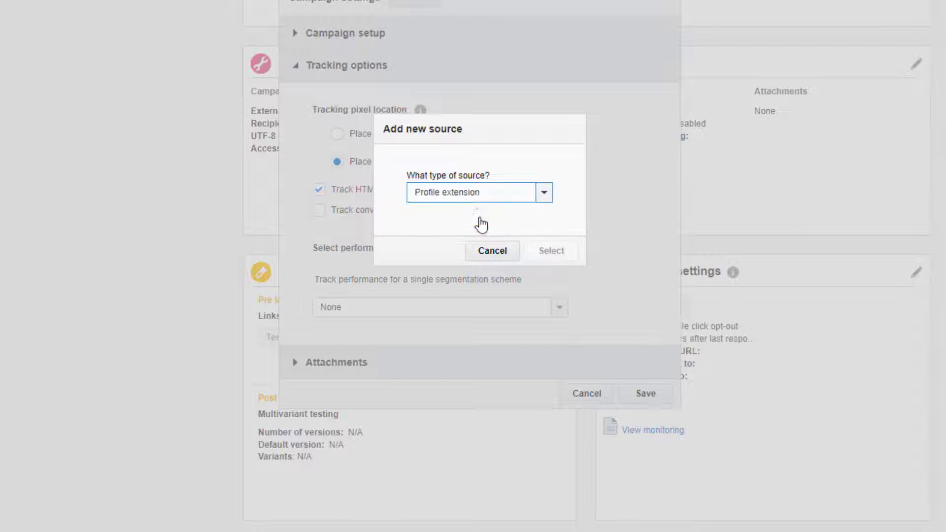
pyautogui.click(413, 173)
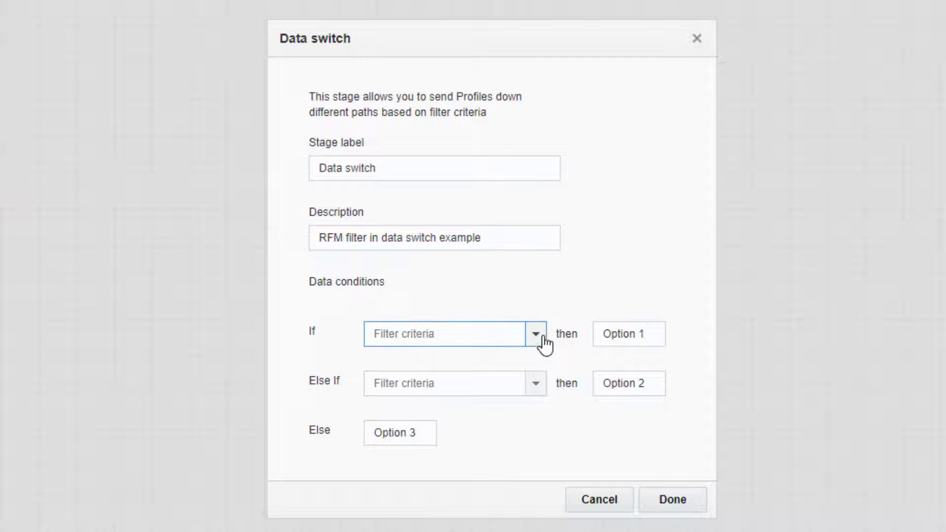
# - Set the data switch's If filter criteria to Existing standard filter
pyautogui.click(537, 334)
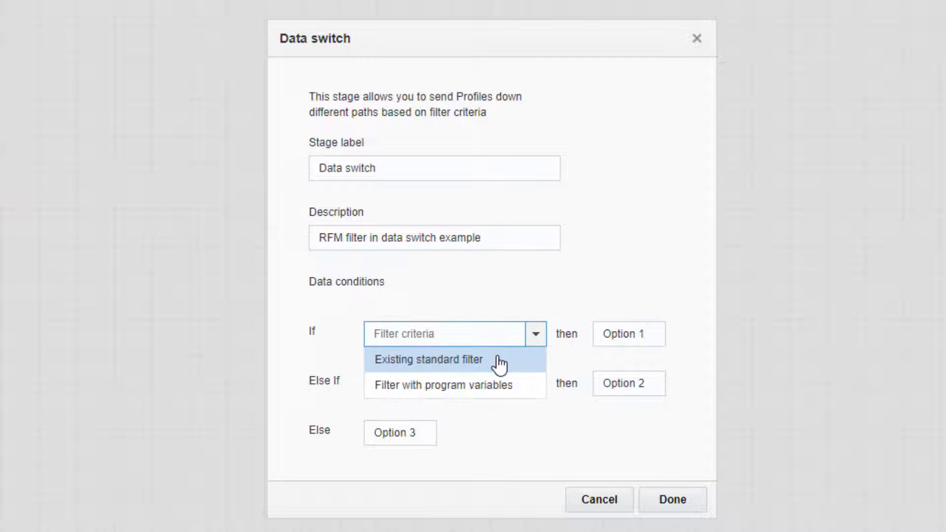
pyautogui.click(500, 362)
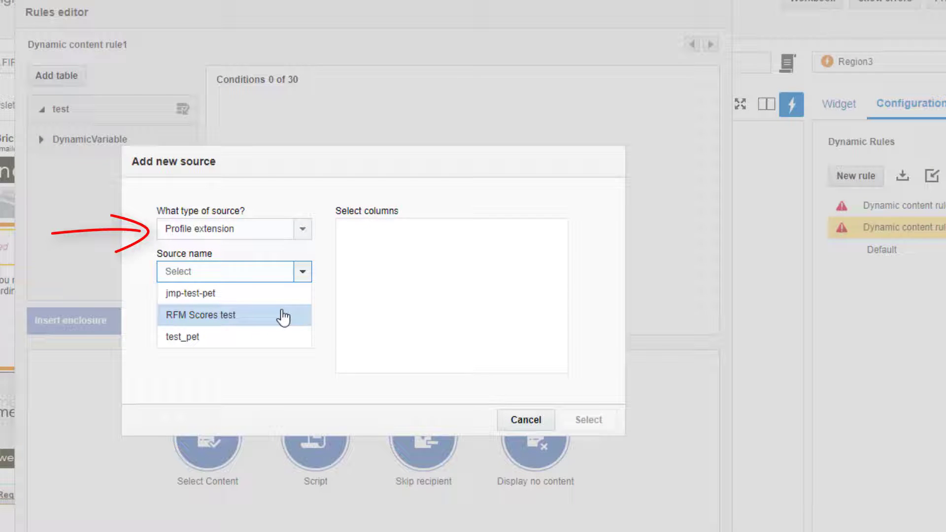
# - Drag RFM Scores test's F_SCORE into Conditions, then target the campaign at selected filters
pyautogui.click(284, 316)
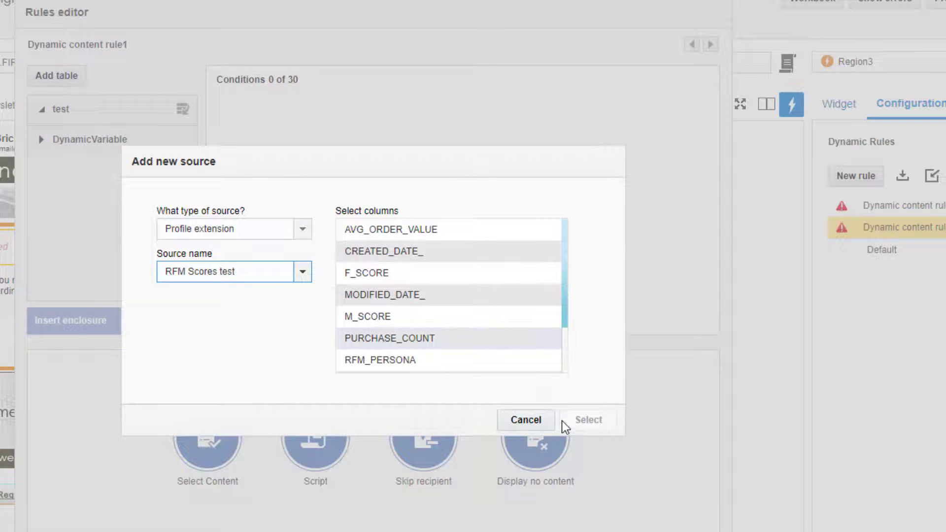
pyautogui.click(406, 279)
pyautogui.click(588, 420)
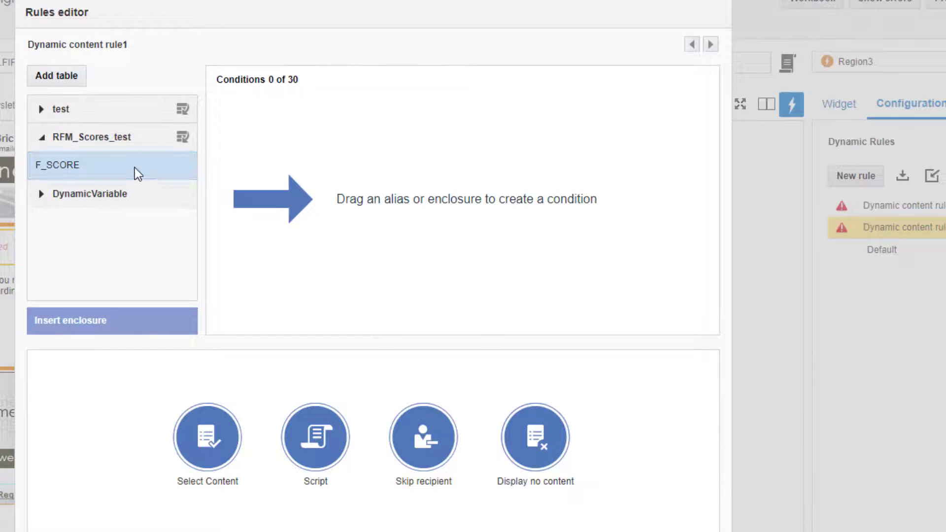
pyautogui.moveTo(134, 168); pyautogui.dragTo(357, 165)
pyautogui.click(440, 117)
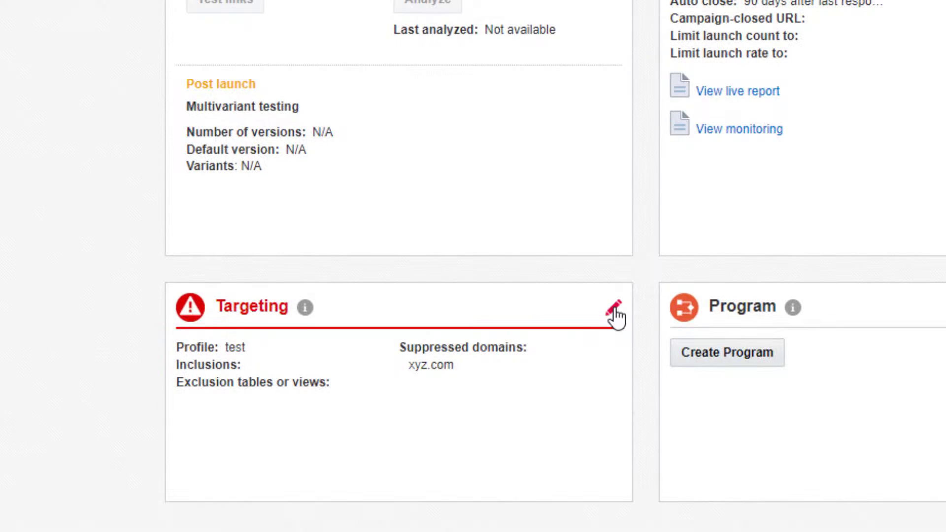
pyautogui.click(614, 309)
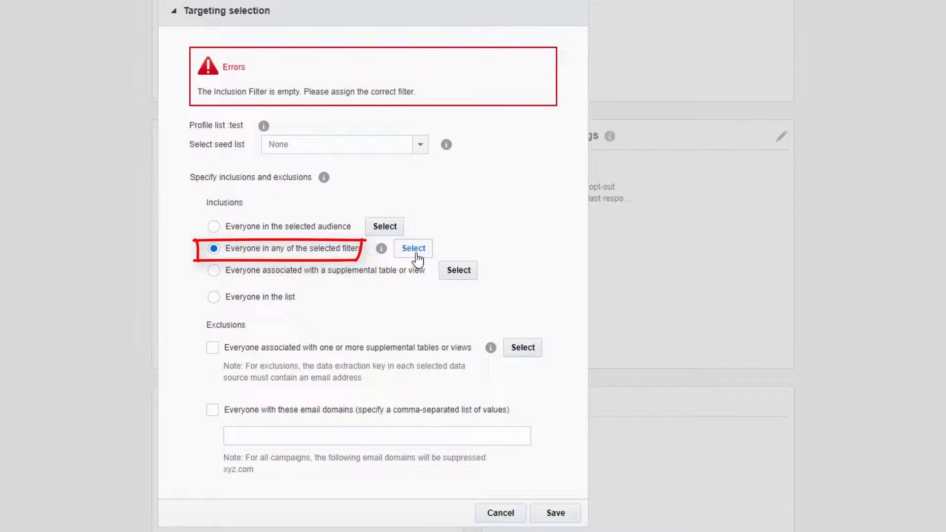
pyautogui.click(414, 249)
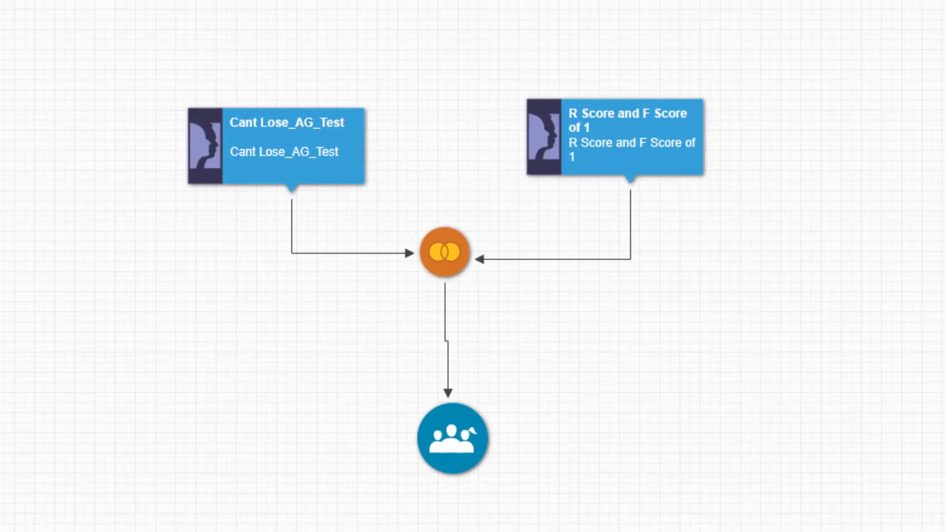